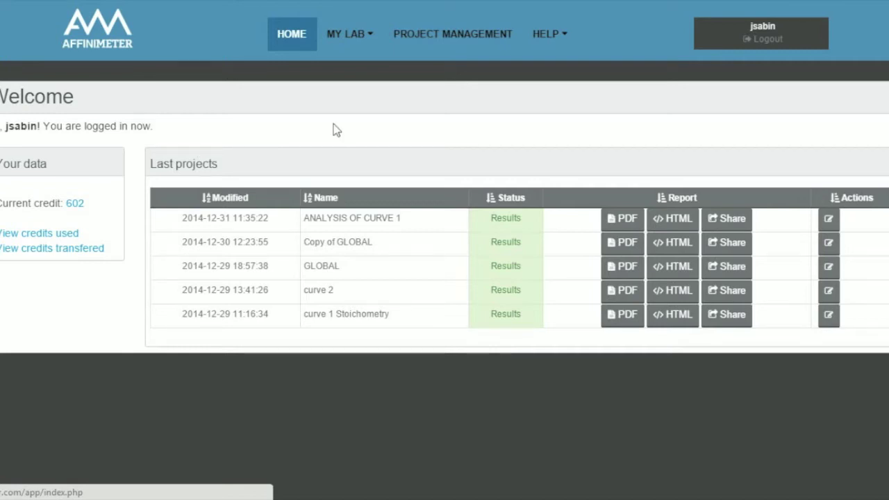
- From MY LAB > Dataseries, start a new dataserie and upload the CURVE-1 data file
{"action": "left_click", "coordinate": [345, 42]}
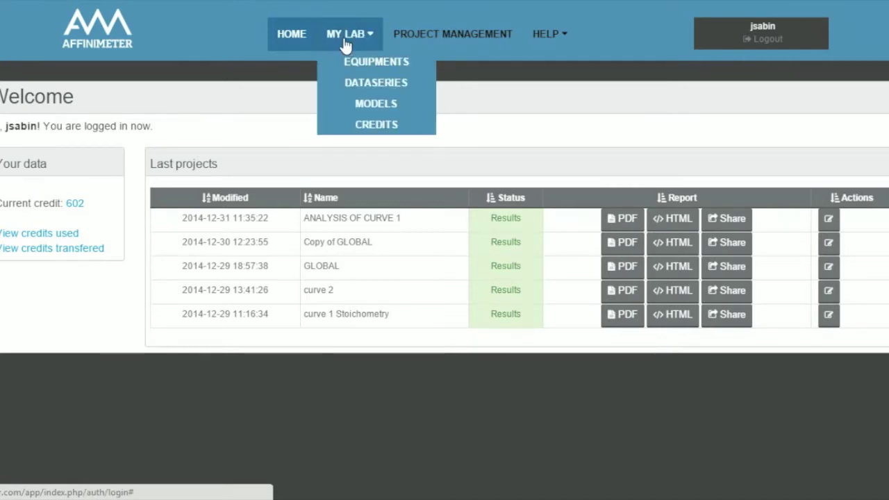
{"action": "left_click", "coordinate": [368, 83]}
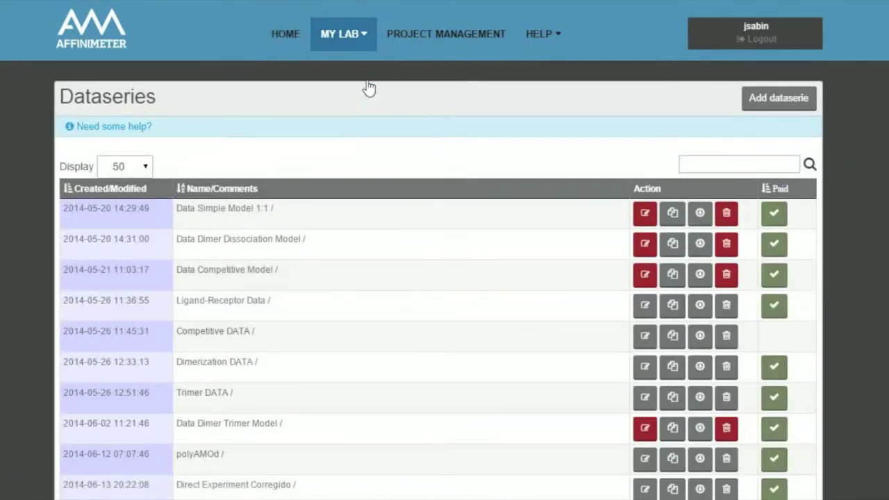
{"action": "left_click", "coordinate": [768, 106]}
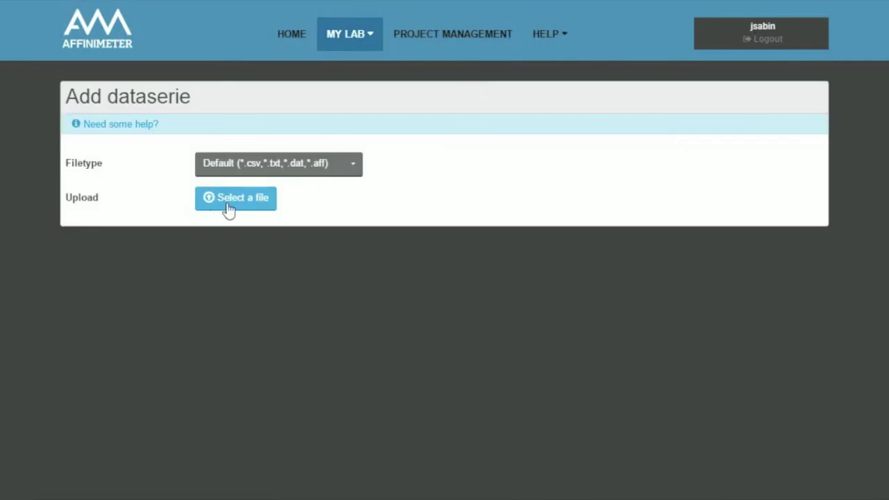
{"action": "left_click", "coordinate": [229, 207]}
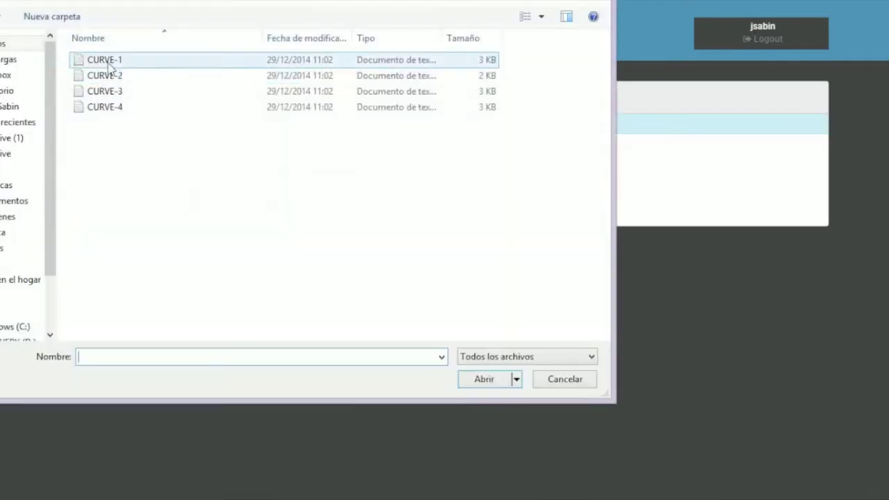
{"action": "left_click", "coordinate": [107, 61]}
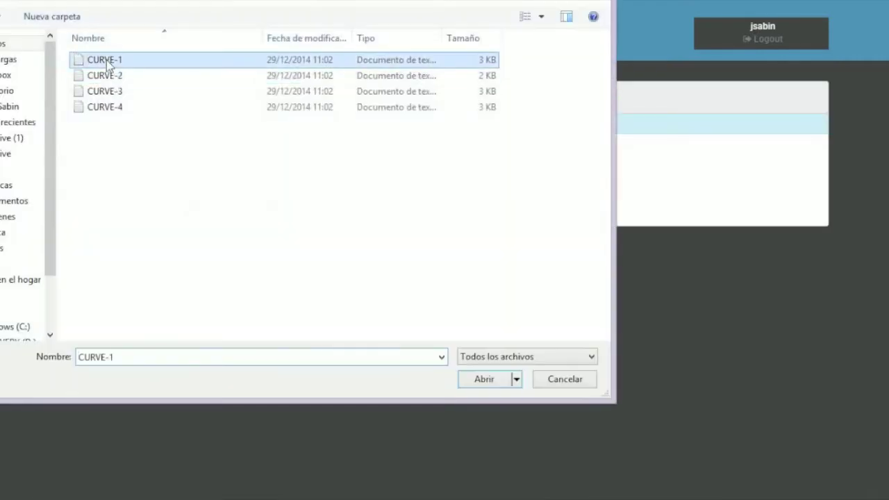
- Name the dataserie CURVE 1 with the Microcal VP-ITC 1.4ml instrument and volume 1.4103
{"action": "left_click", "coordinate": [469, 381]}
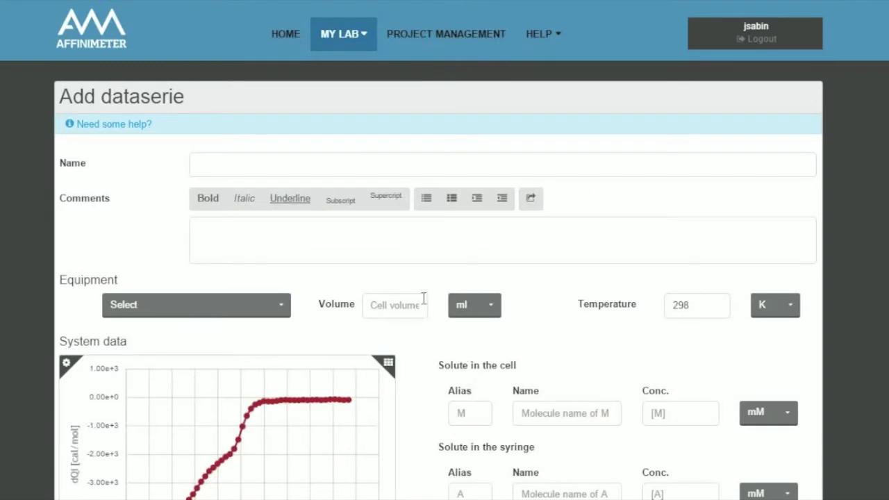
{"action": "scroll", "coordinate": [425, 307], "scroll_direction": "down", "scroll_amount": 1}
{"action": "left_click", "coordinate": [287, 94]}
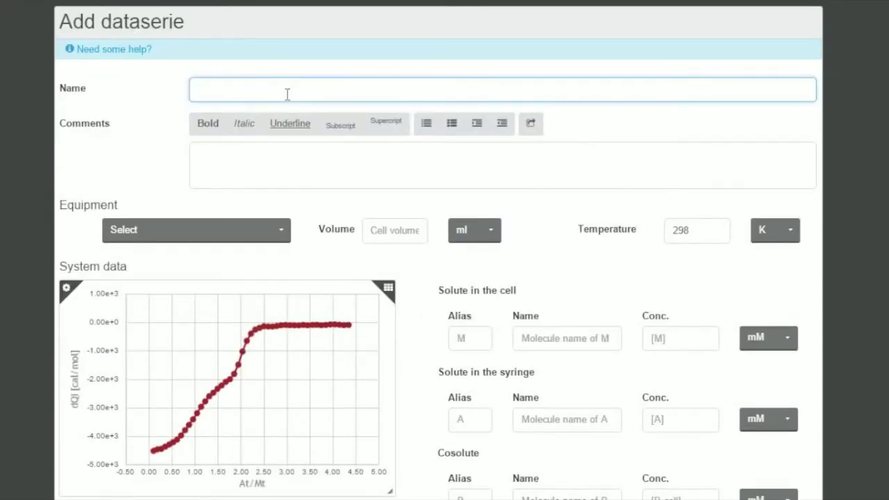
{"action": "type", "text": "CURVE 1"}
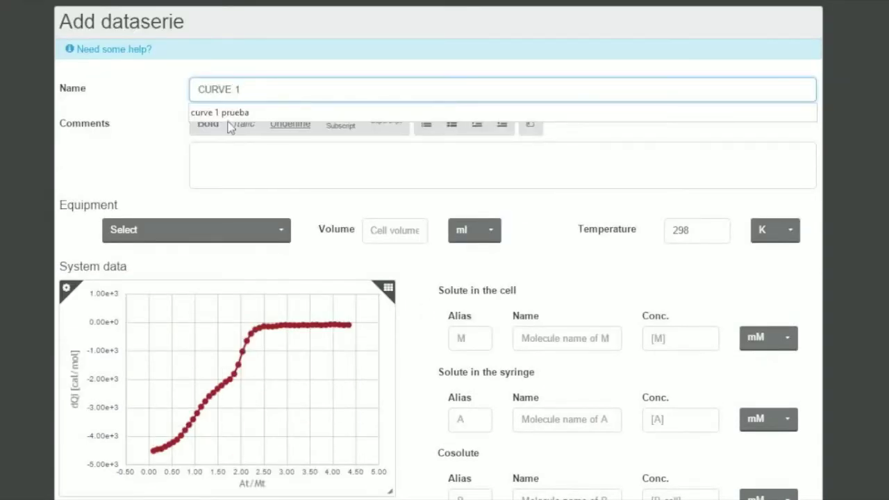
{"action": "left_click", "coordinate": [273, 192]}
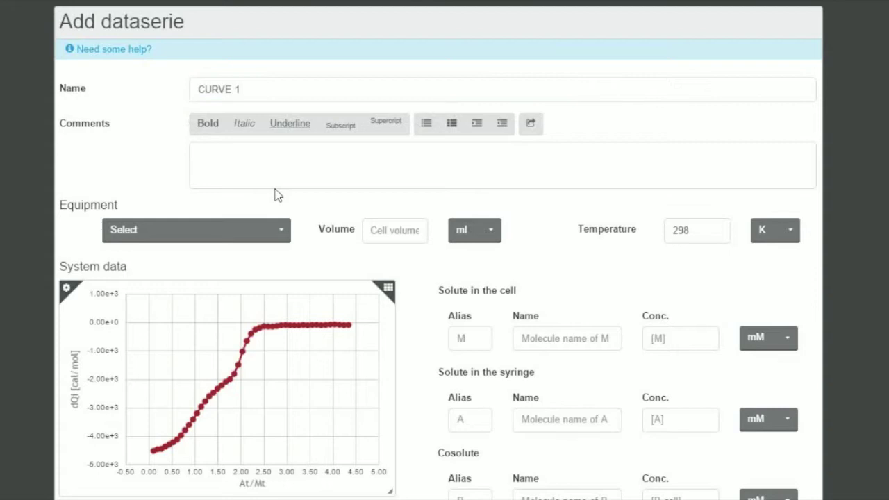
{"action": "left_click", "coordinate": [221, 236]}
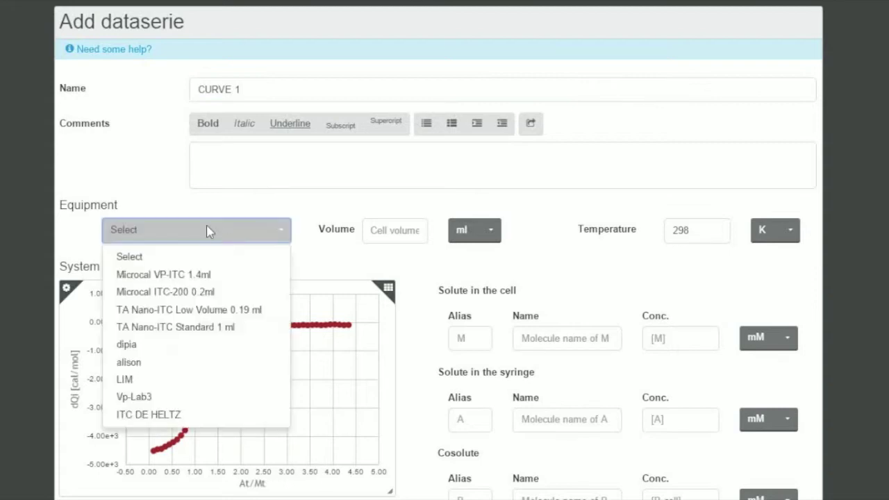
{"action": "left_click", "coordinate": [194, 277]}
{"action": "left_click", "coordinate": [397, 232]}
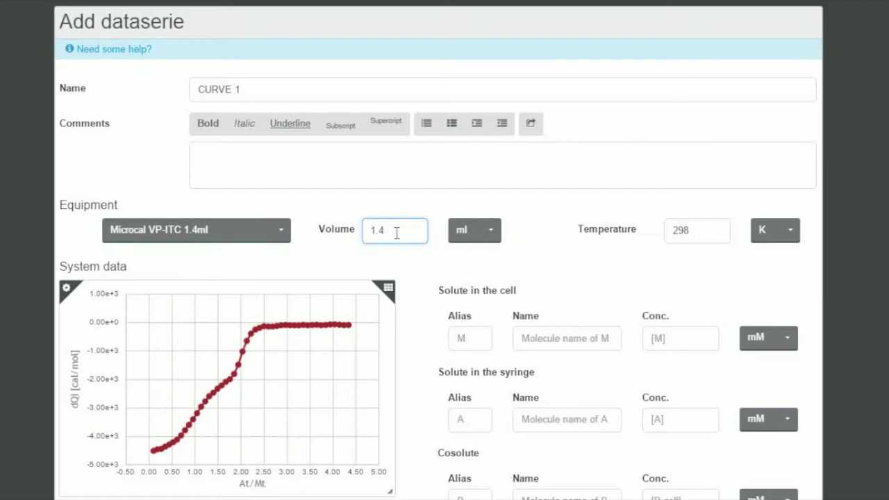
{"action": "type", "text": "103"}
{"action": "left_click", "coordinate": [460, 264]}
{"action": "left_click", "coordinate": [697, 230]}
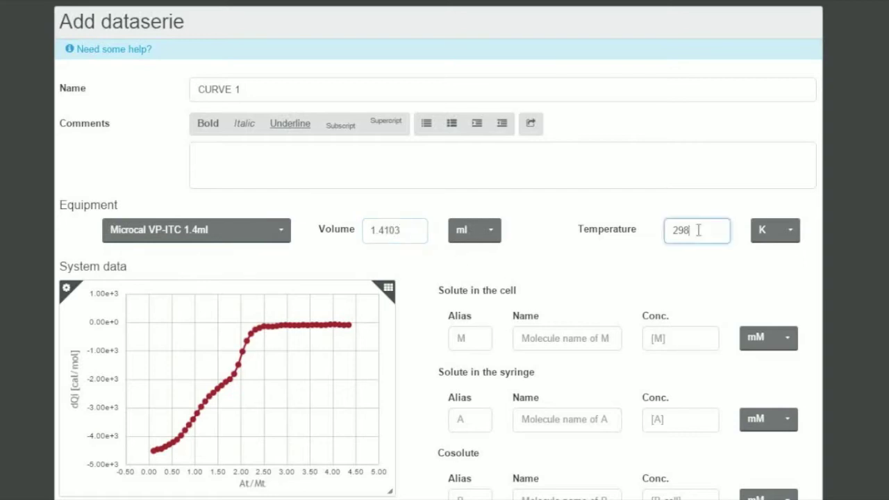
- Enter Protein 0.05628 mM in the cell and L1 1.1 mM in the syringe, then save
{"action": "left_click", "coordinate": [561, 337]}
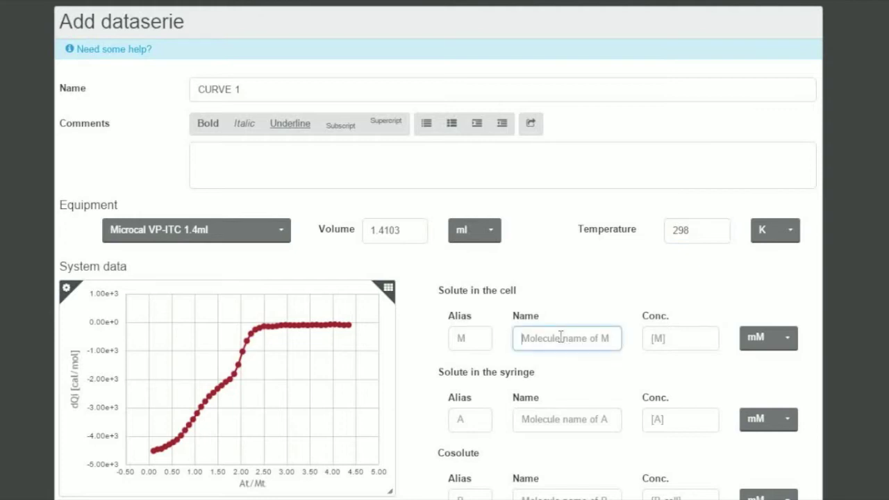
{"action": "type", "text": "Prote"}
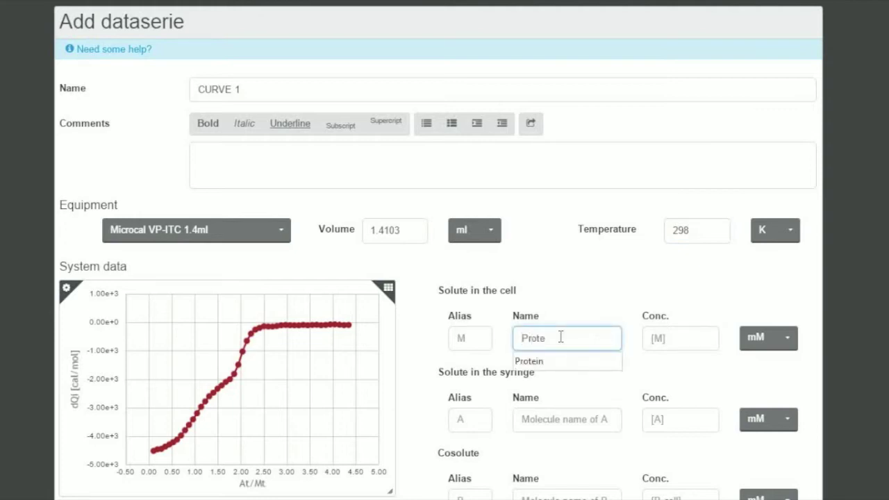
{"action": "type", "text": "in"}
{"action": "left_click", "coordinate": [659, 339]}
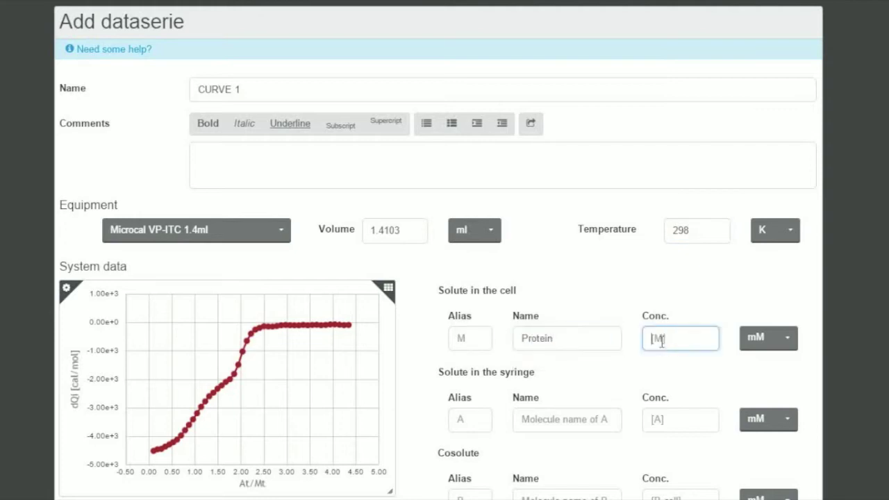
{"action": "type", "text": "0.05"}
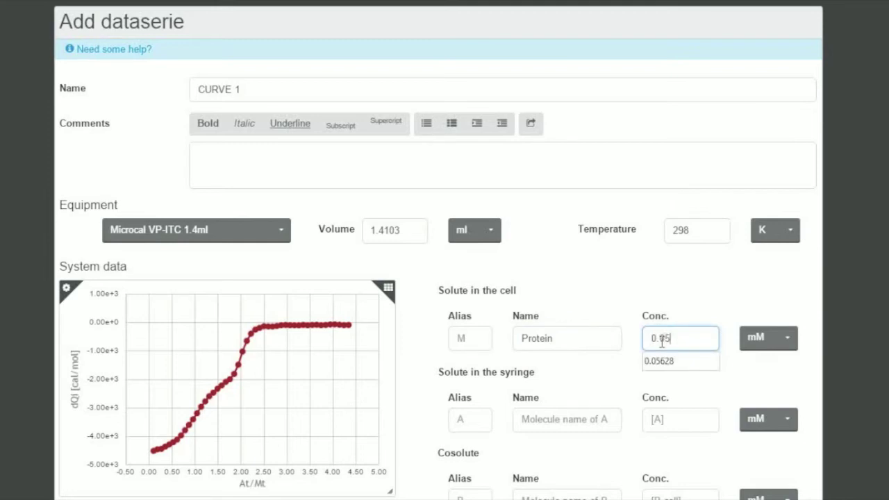
{"action": "type", "text": "628"}
{"action": "left_click", "coordinate": [589, 417]}
{"action": "type", "text": "L1"}
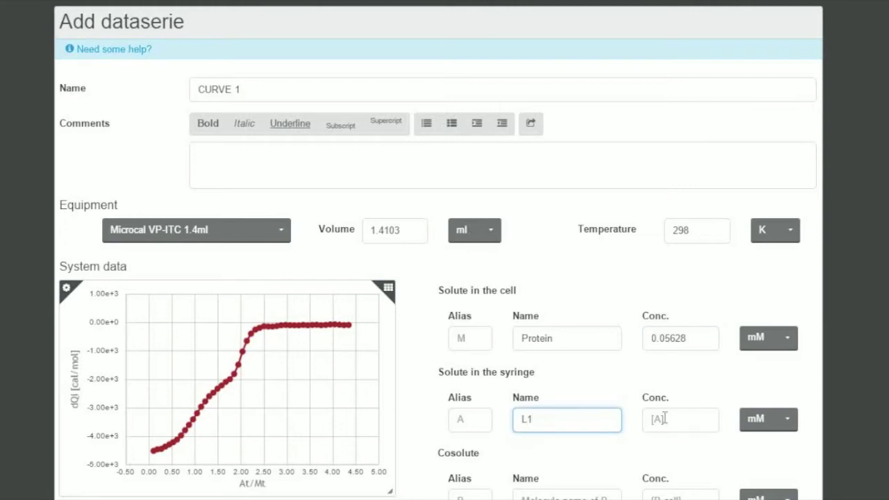
{"action": "left_click", "coordinate": [662, 419]}
{"action": "type", "text": "1.1"}
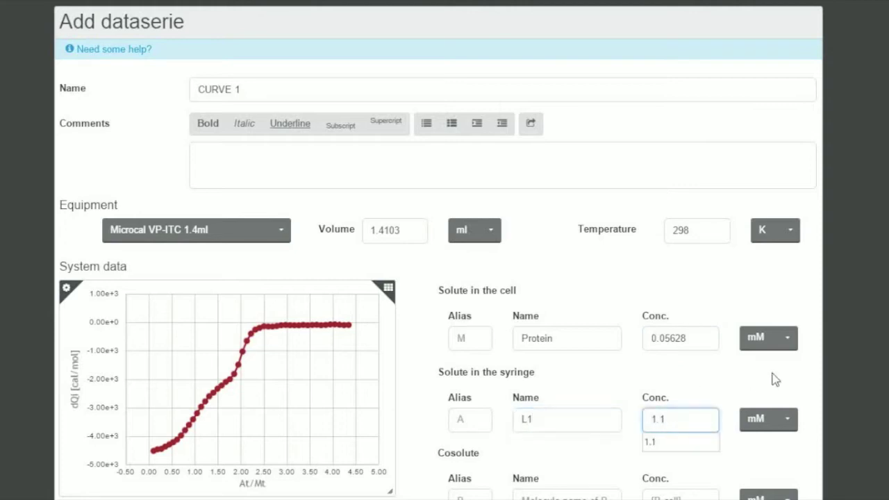
{"action": "left_click", "coordinate": [771, 377]}
{"action": "scroll", "coordinate": [789, 416], "scroll_direction": "down", "scroll_amount": 2}
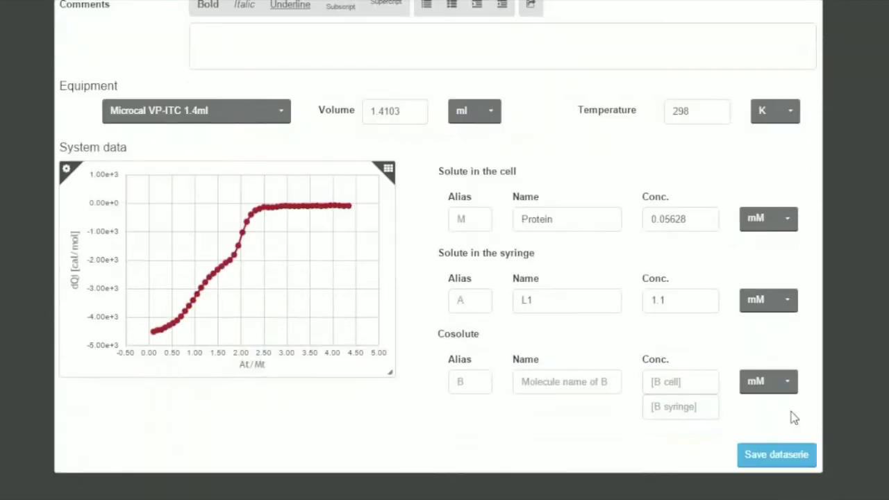
{"action": "left_click", "coordinate": [778, 461]}
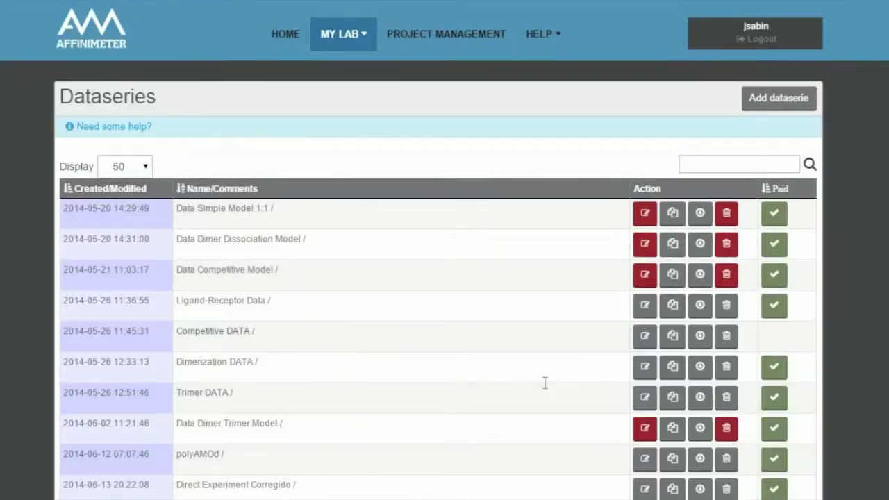
- Go to Project management and expand the CHALLENGE 2014 project
{"action": "left_click", "coordinate": [436, 43]}
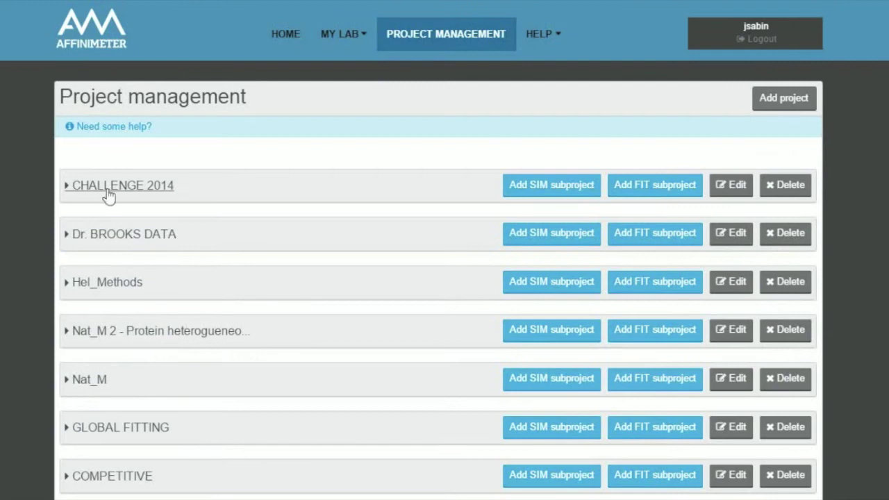
{"action": "left_click", "coordinate": [108, 194]}
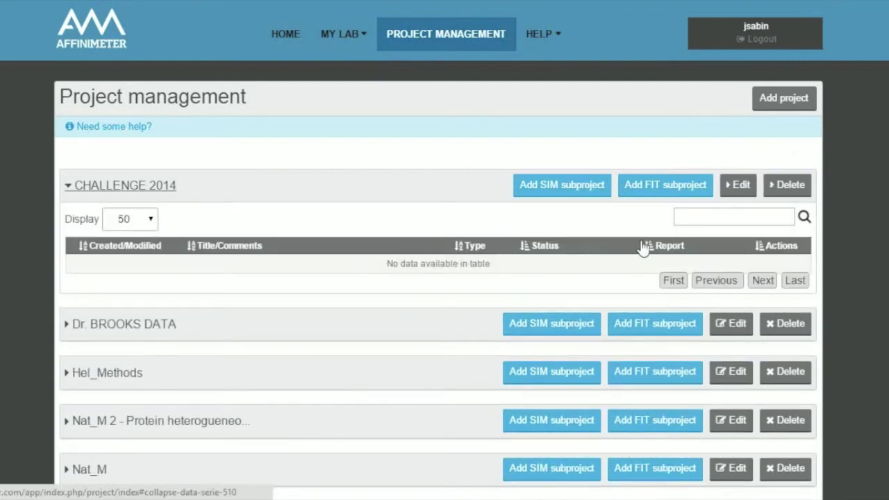
- Save a CHALLENGE 2014 fit subproject 'ANALYSIS OF CURVE 1' using Independent Sites
{"action": "left_click", "coordinate": [665, 193]}
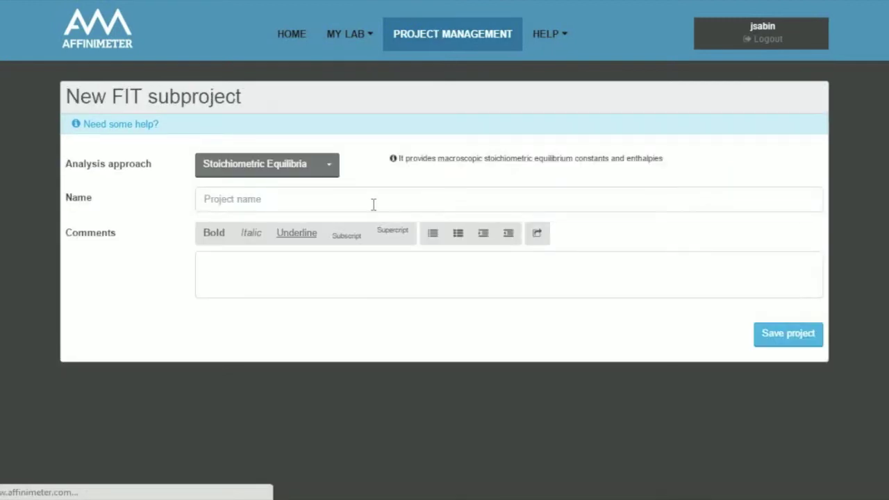
{"action": "left_click", "coordinate": [373, 204]}
{"action": "type", "text": "ANALYSIS"}
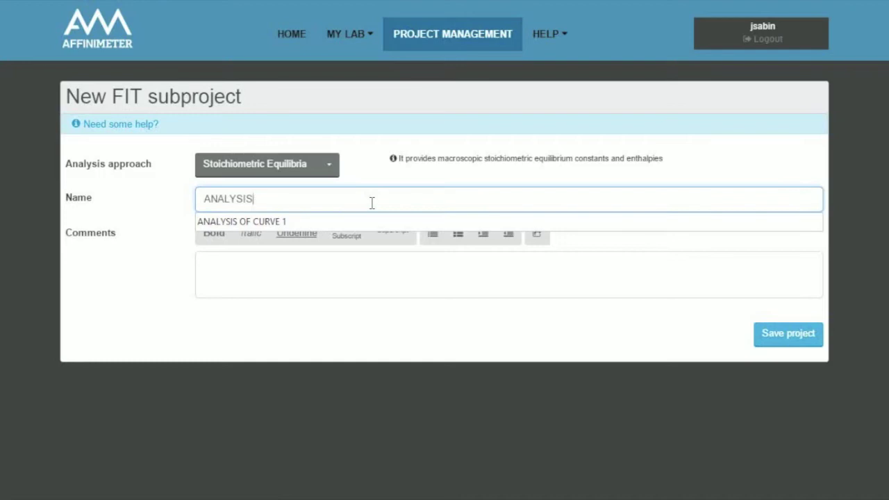
{"action": "type", "text": " CURVE 1"}
{"action": "left_click", "coordinate": [279, 222]}
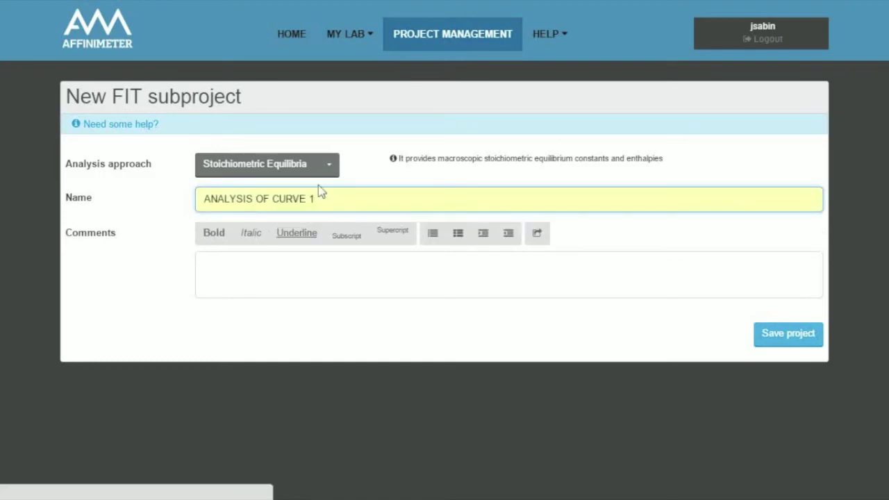
{"action": "left_click", "coordinate": [329, 167]}
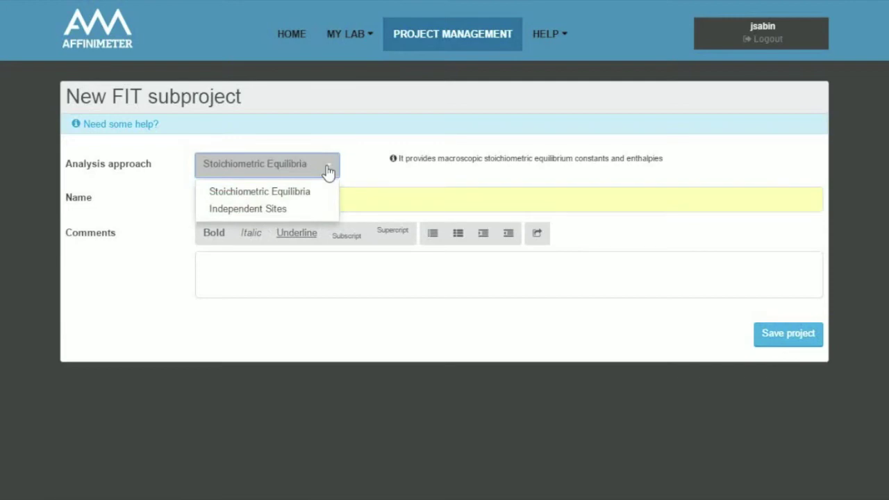
{"action": "left_click", "coordinate": [270, 210]}
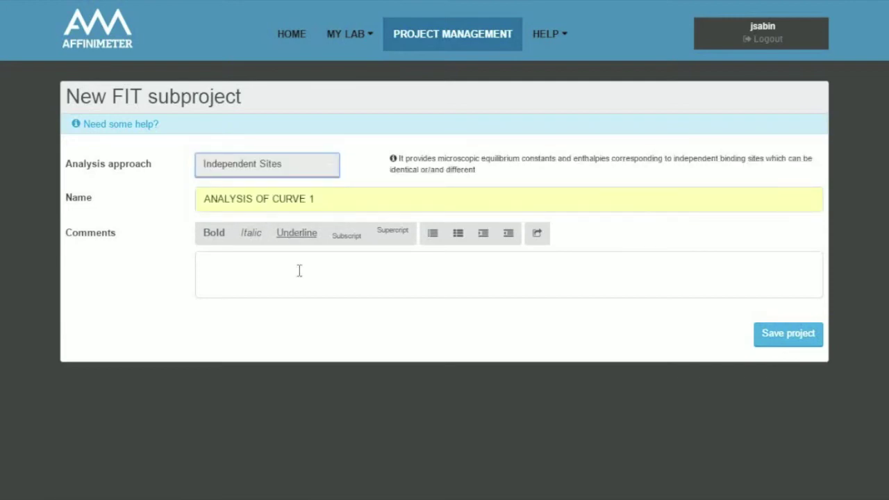
{"action": "left_click", "coordinate": [792, 335]}
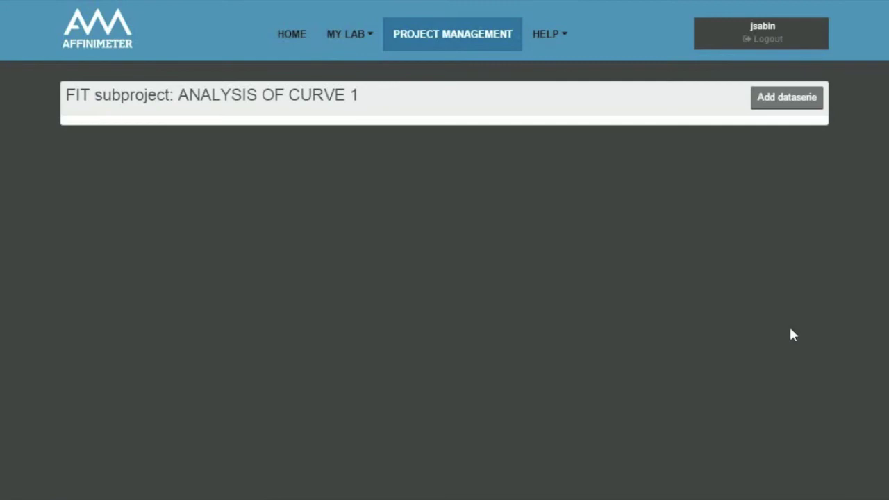
- Add CURVE 1 from the newest-first list and check its cell and syringe concentrations
{"action": "left_click", "coordinate": [777, 103]}
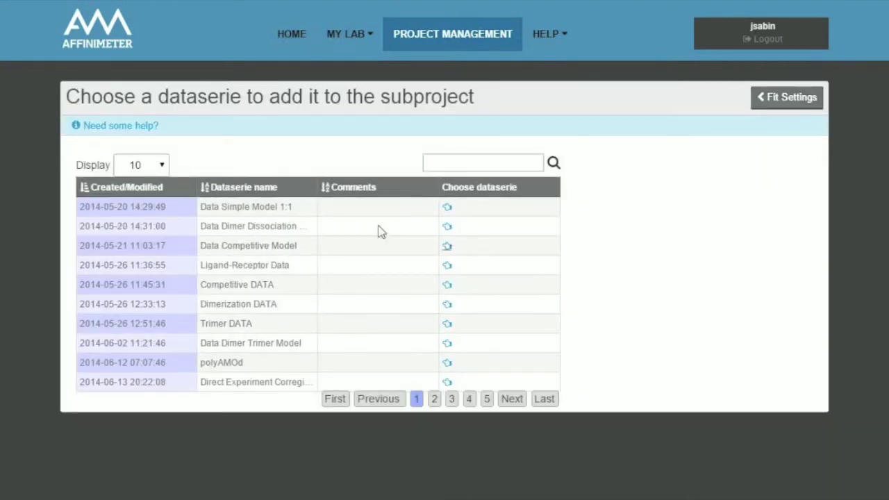
{"action": "left_click", "coordinate": [127, 189]}
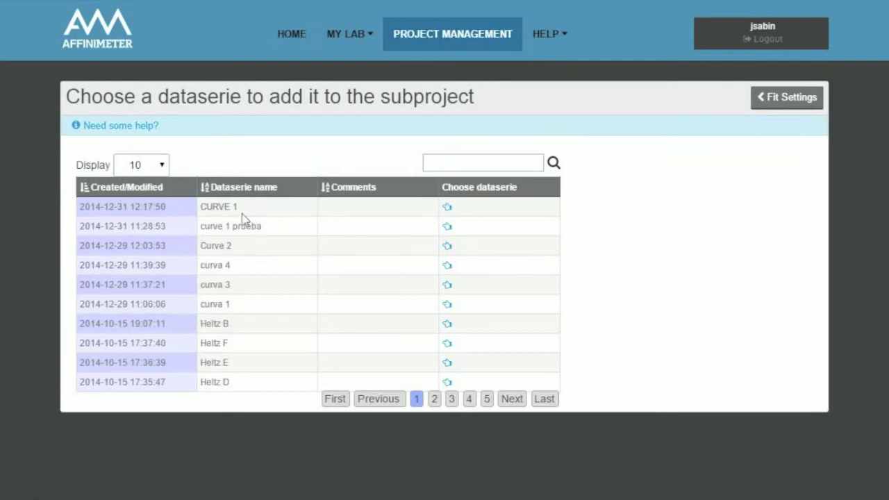
{"action": "left_click", "coordinate": [447, 209]}
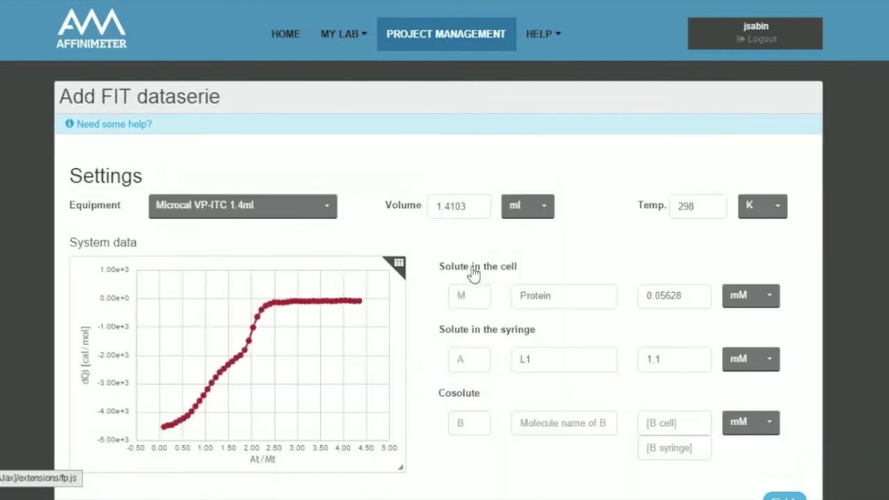
{"action": "scroll", "coordinate": [416, 290], "scroll_direction": "down", "scroll_amount": 1}
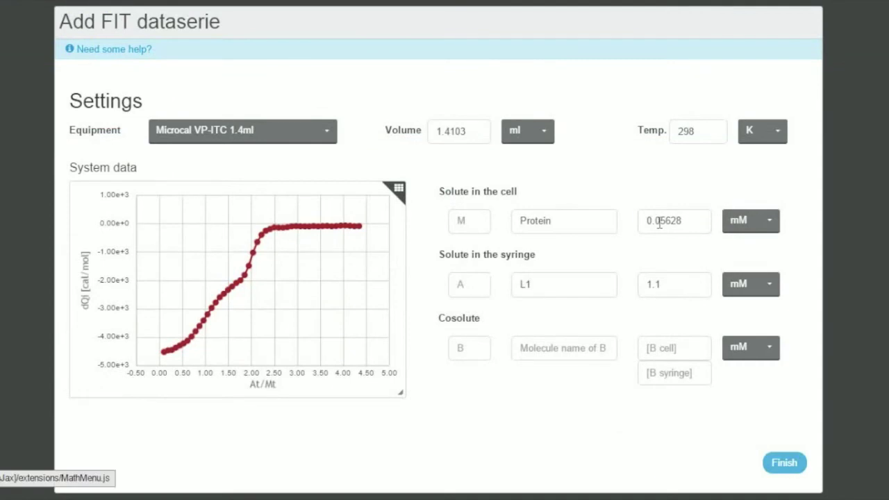
{"action": "left_click_drag", "start_coordinate": [658, 221], "coordinate": [696, 261]}
{"action": "left_click_drag", "start_coordinate": [647, 287], "coordinate": [665, 287]}
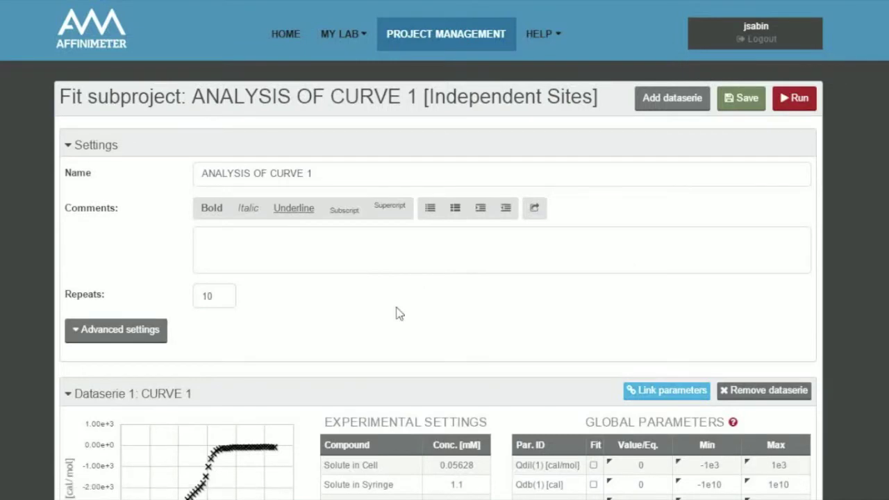
- In the Global Parameters table, tick Fit for the dilution heat Qdil(1)
{"action": "scroll", "coordinate": [399, 314], "scroll_direction": "down", "scroll_amount": 2}
{"action": "scroll", "coordinate": [389, 314], "scroll_direction": "down", "scroll_amount": 2}
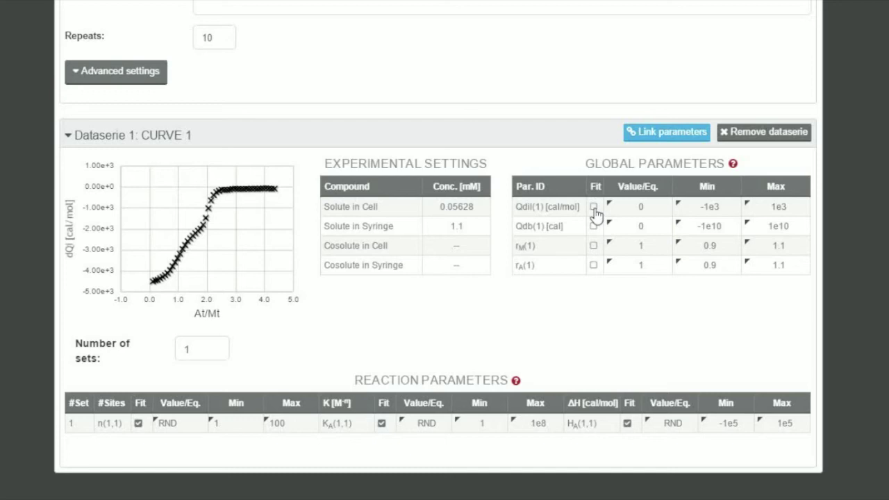
{"action": "left_click", "coordinate": [593, 208]}
- Use 2 binding sets, with n(1,1) and n(1,2) set to 1 and not fitted
{"action": "left_click", "coordinate": [216, 346]}
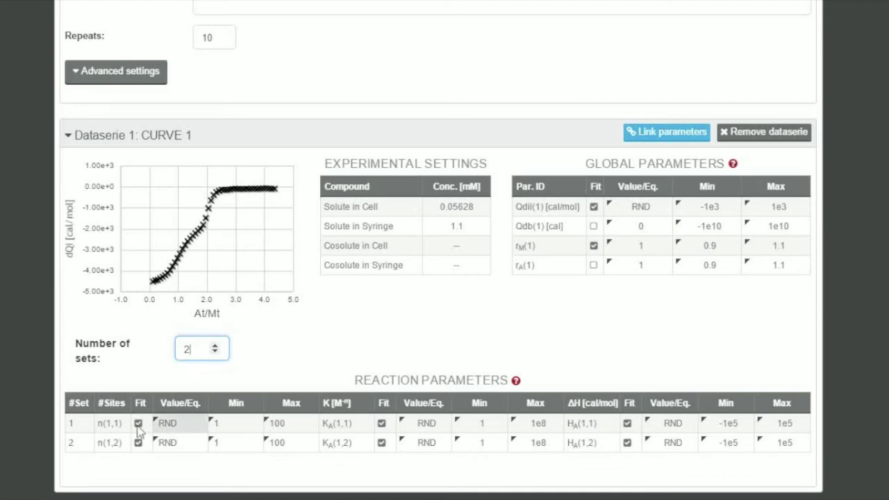
{"action": "left_click", "coordinate": [182, 425]}
{"action": "type", "text": "1"}
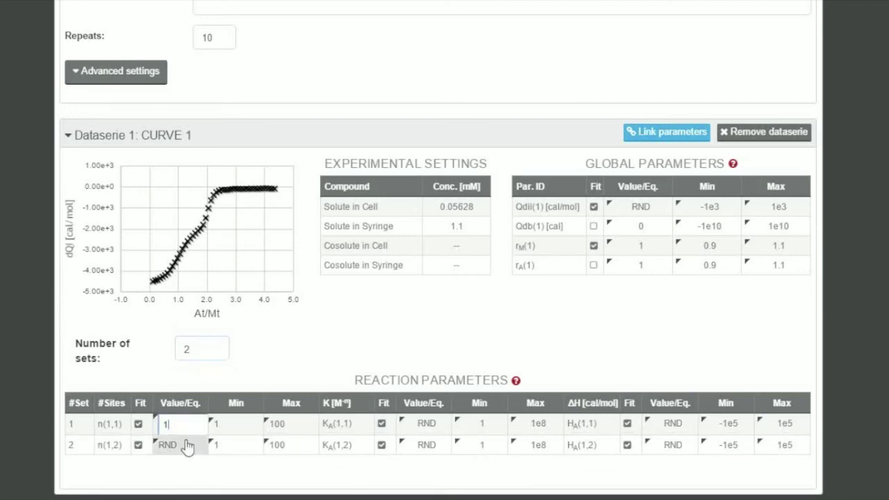
{"action": "key", "text": "Tab"}
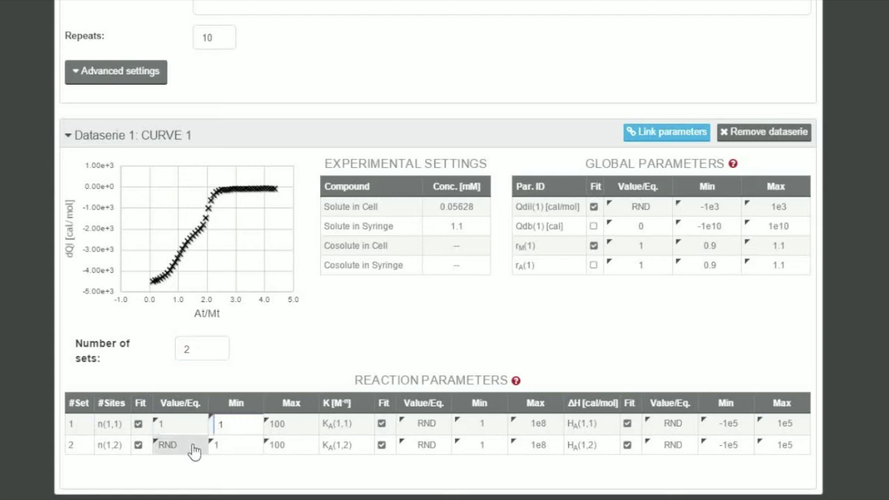
{"action": "left_click", "coordinate": [194, 450]}
{"action": "key", "text": "BackSpace"}
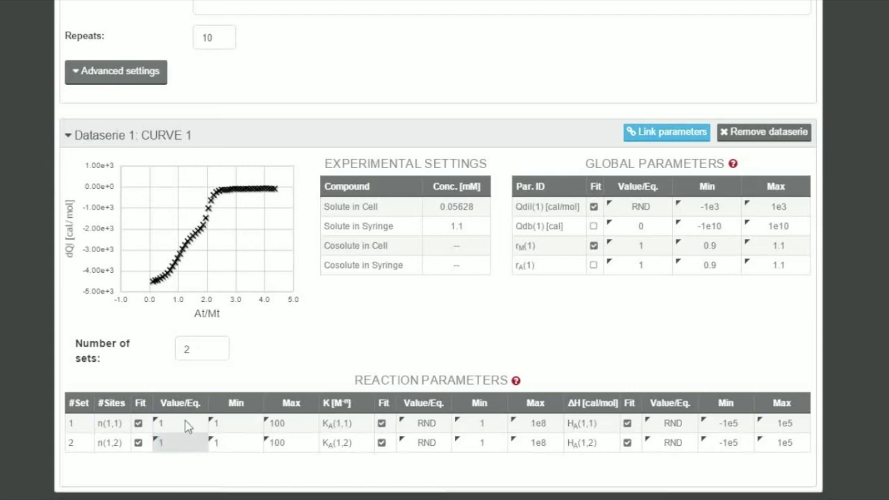
{"action": "left_click", "coordinate": [185, 423]}
{"action": "left_click", "coordinate": [137, 423]}
{"action": "left_click", "coordinate": [137, 442]}
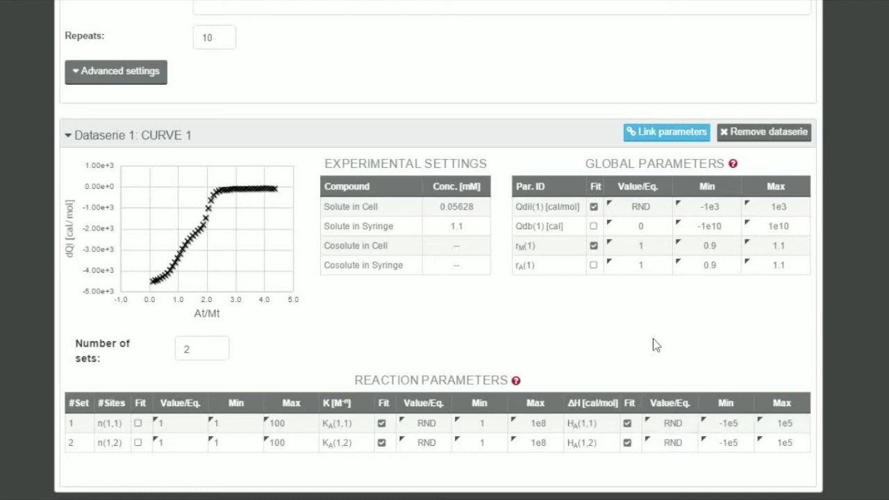
{"action": "scroll", "coordinate": [668, 340], "scroll_direction": "up", "scroll_amount": 4}
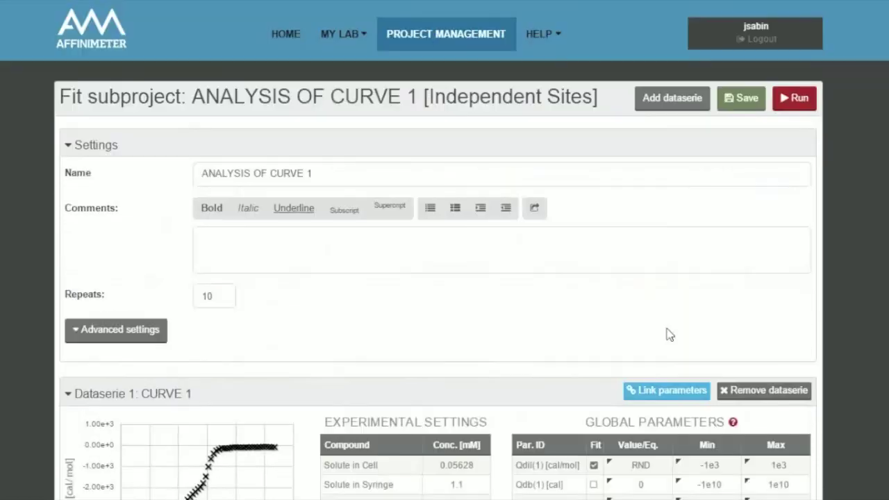
- Run the fit and browse the result charts, returning to the fitted dQi curve
{"action": "left_click", "coordinate": [794, 99]}
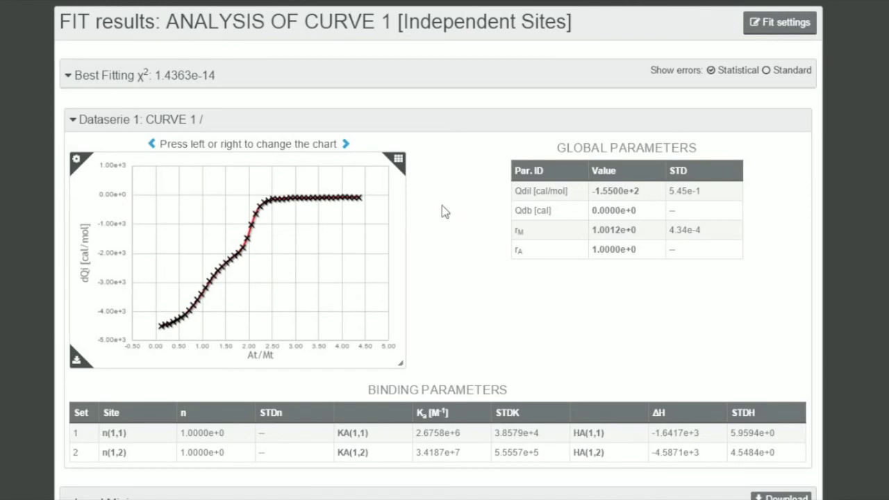
{"action": "left_click", "coordinate": [347, 149]}
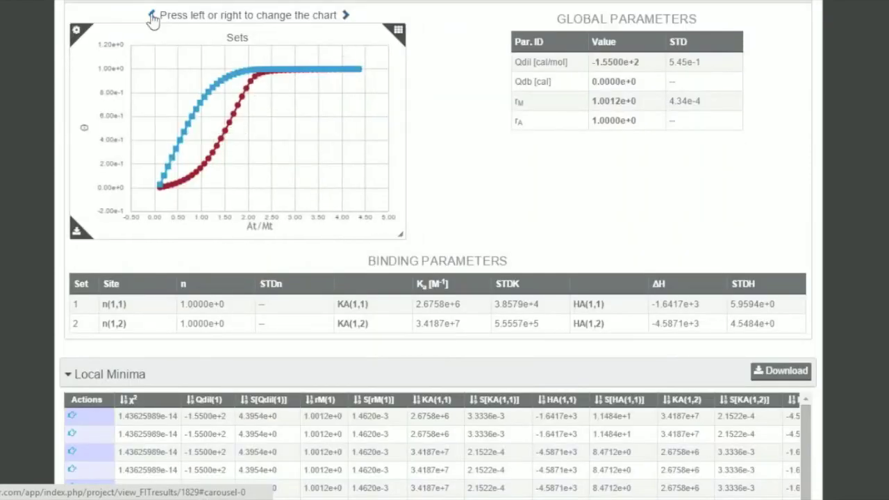
{"action": "left_click", "coordinate": [152, 14]}
{"action": "scroll", "coordinate": [468, 192], "scroll_direction": "up", "scroll_amount": 1}
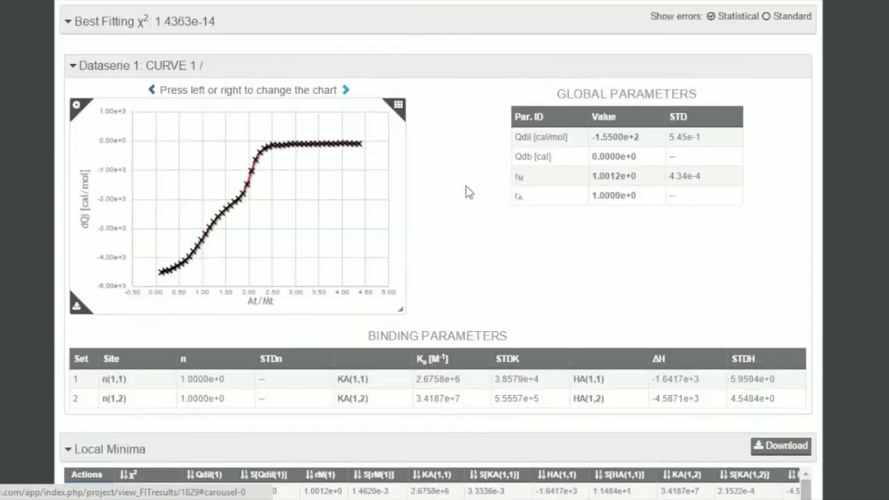
{"action": "scroll", "coordinate": [468, 192], "scroll_direction": "up", "scroll_amount": 1}
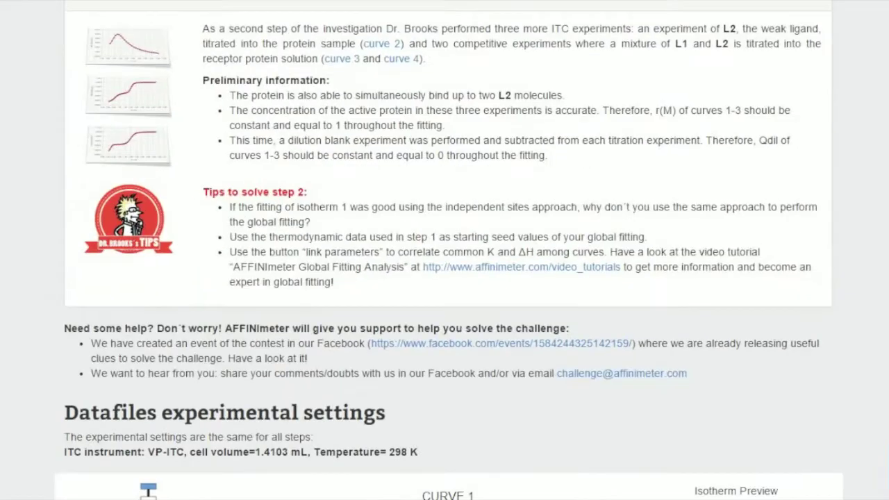
- Scroll up through the Step 2 global fitting instructions on the challenge page
{"action": "scroll", "coordinate": [253, 203], "scroll_direction": "up", "scroll_amount": 1}
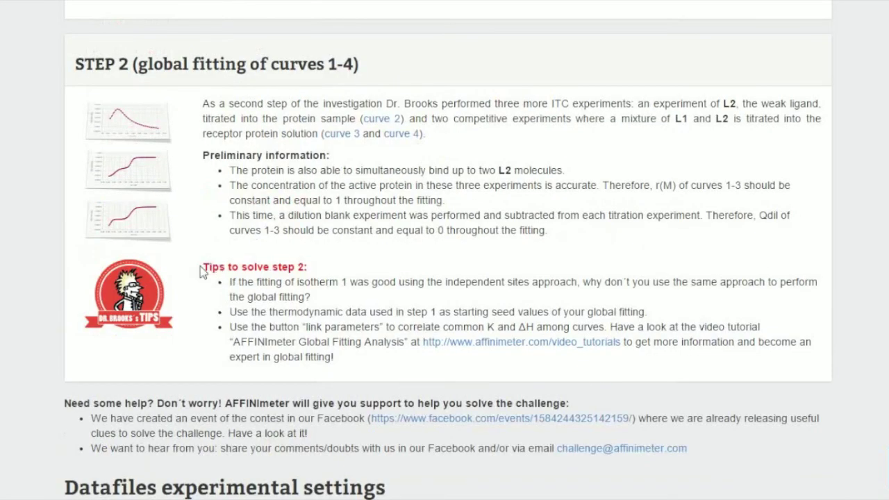